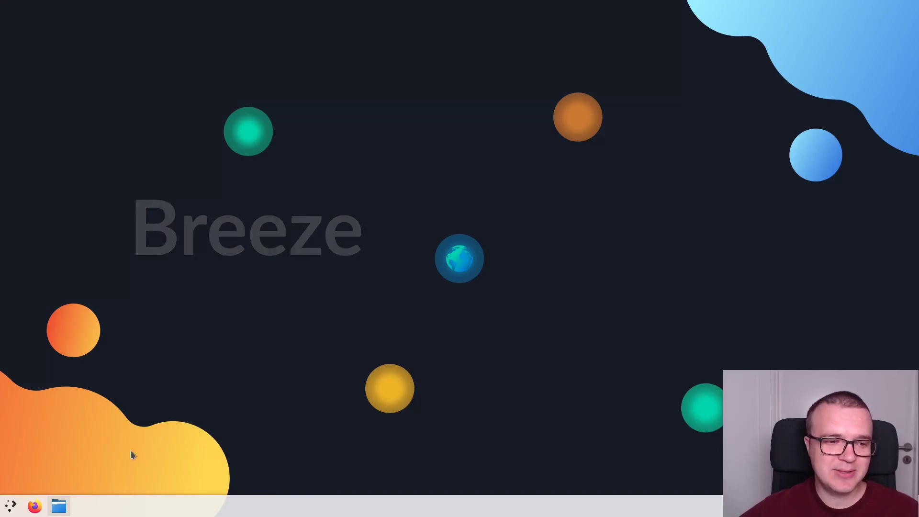
# Bring up Dolphin on the Home folder, then open the application launcher
pyautogui.click(59, 507)
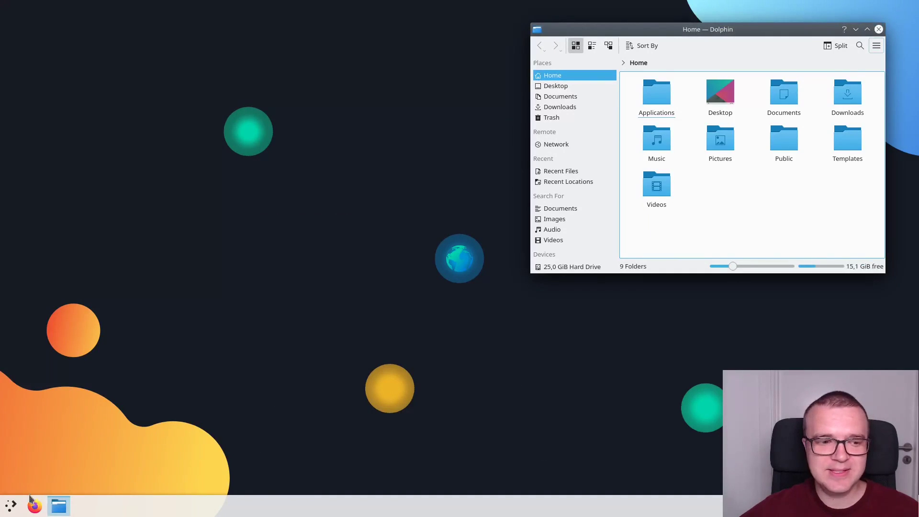
pyautogui.click(10, 510)
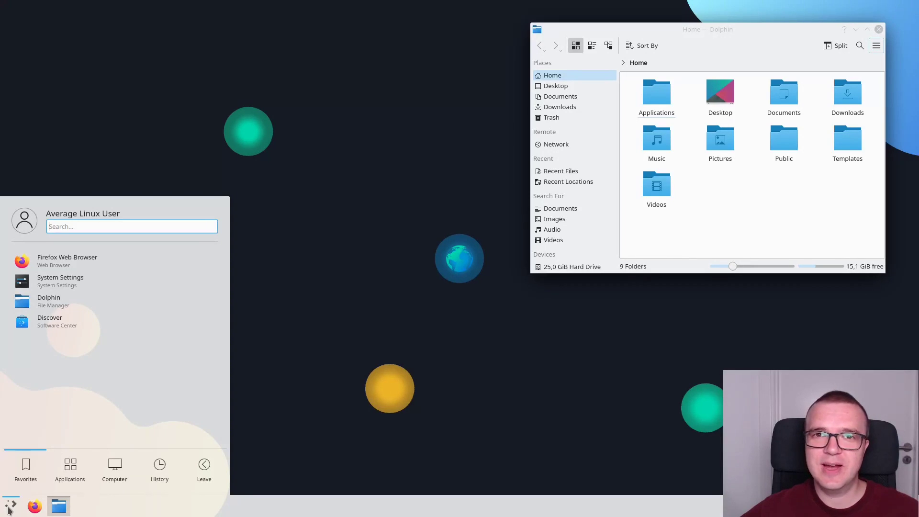
# Launch System Settings and apply Breeze Dark as the global theme
pyautogui.click(61, 286)
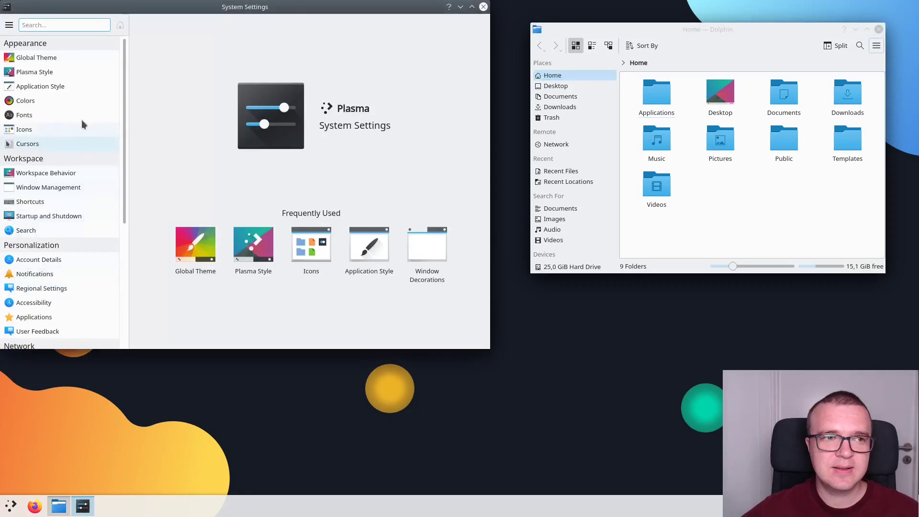
pyautogui.click(56, 58)
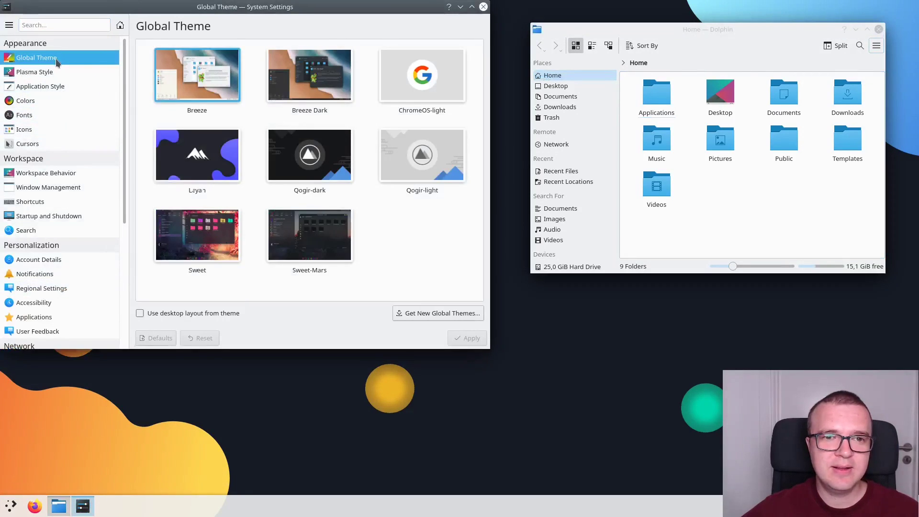
pyautogui.click(310, 82)
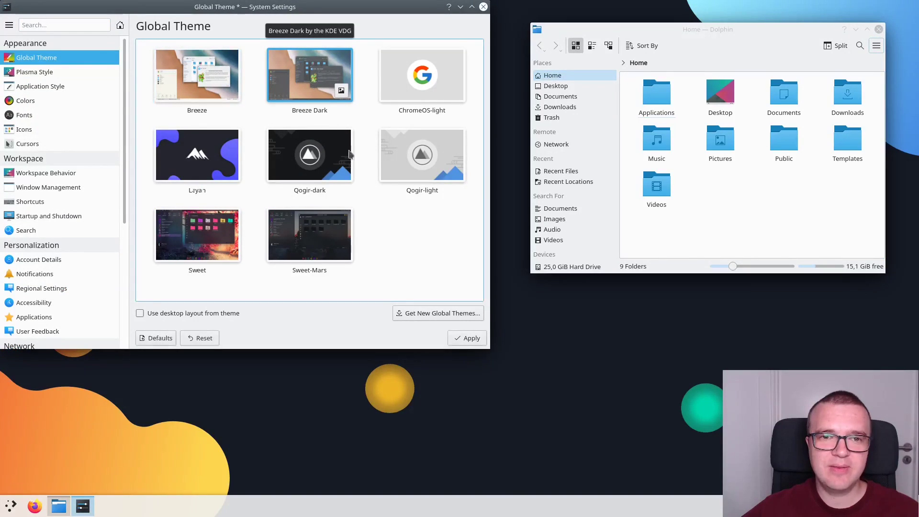
pyautogui.click(468, 340)
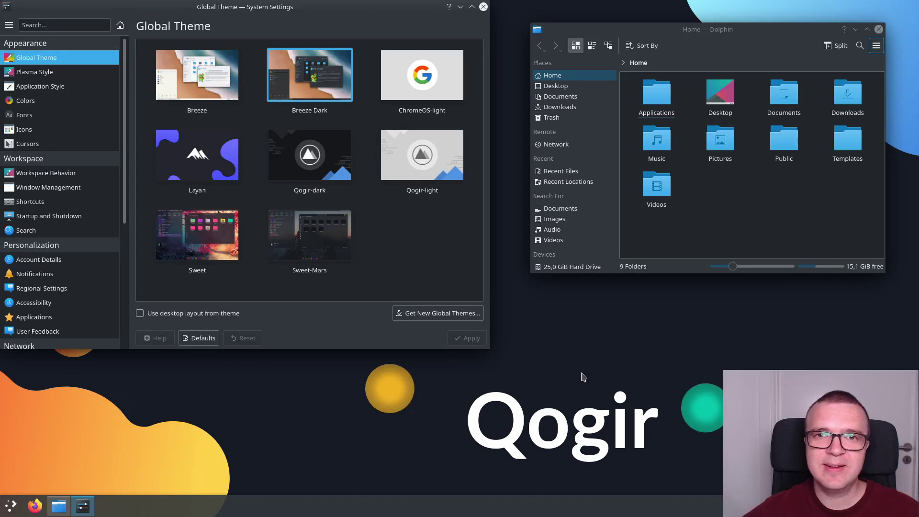
# Apply the Qogir-light global theme and close Dolphin
pyautogui.click(422, 158)
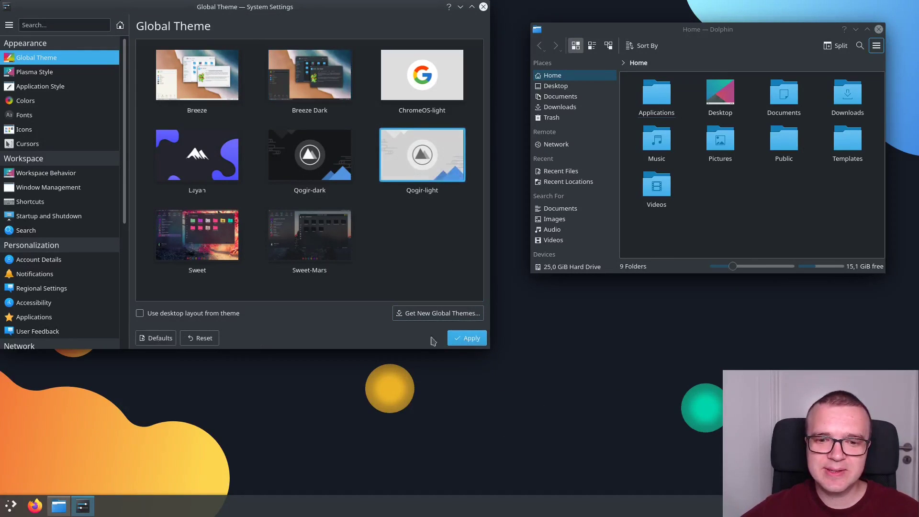
pyautogui.click(467, 338)
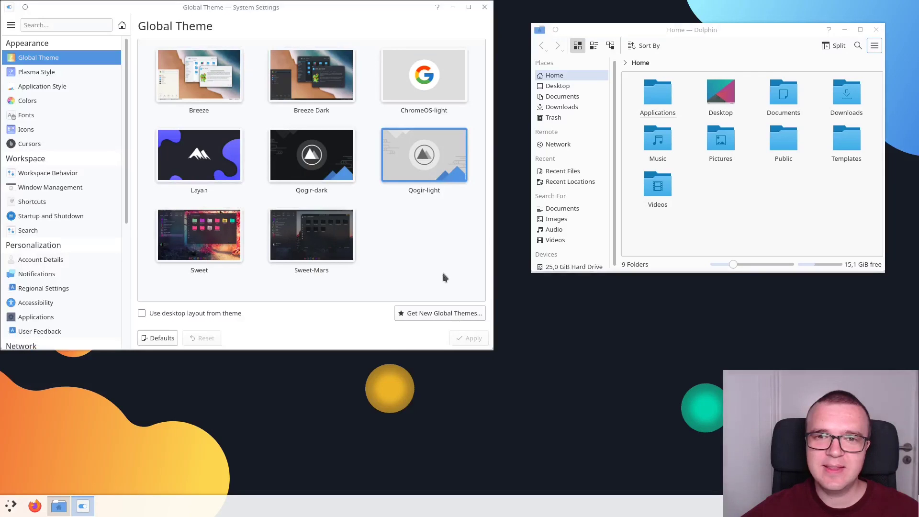
pyautogui.click(876, 30)
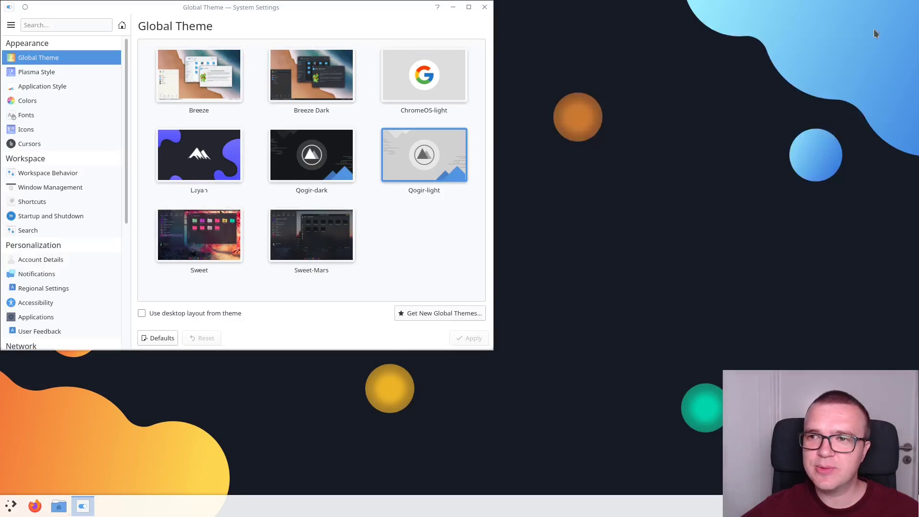
# Reopen Dolphin in the light theme, shift its window right and down, and open the launcher
pyautogui.click(58, 507)
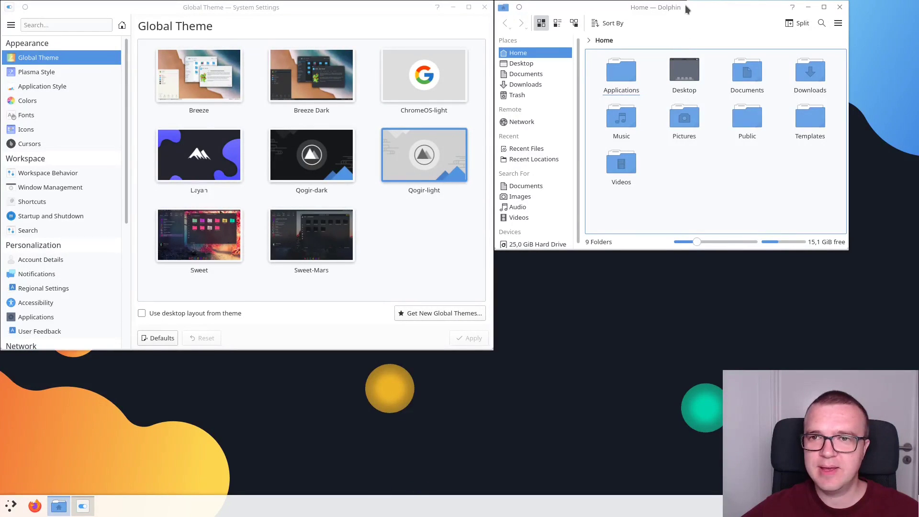
pyautogui.moveTo(685, 5); pyautogui.dragTo(738, 20)
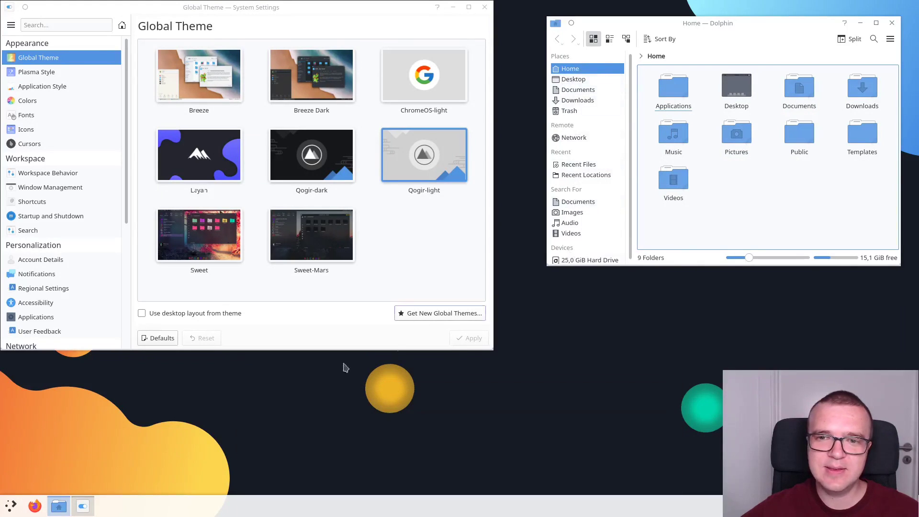
pyautogui.click(9, 511)
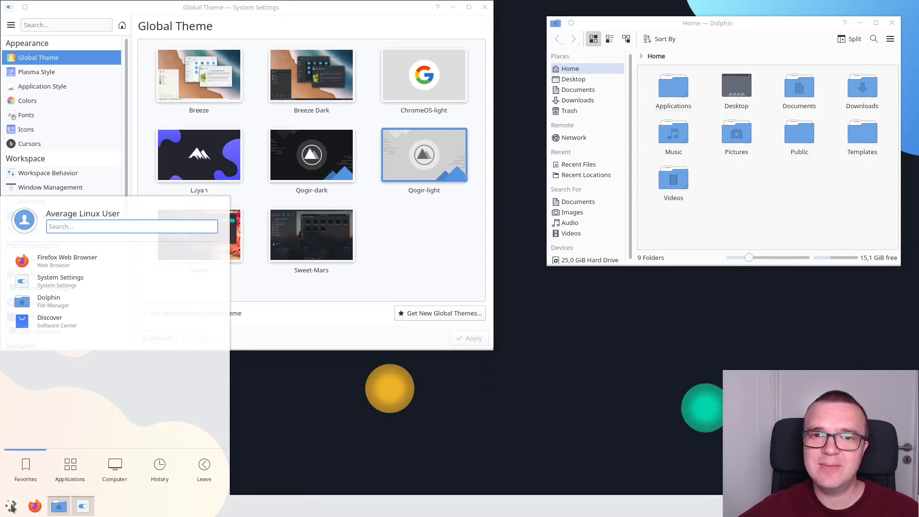
# Dismiss the launcher, apply Qogir-dark as the global theme, and bring Dolphin forward
pyautogui.click(421, 270)
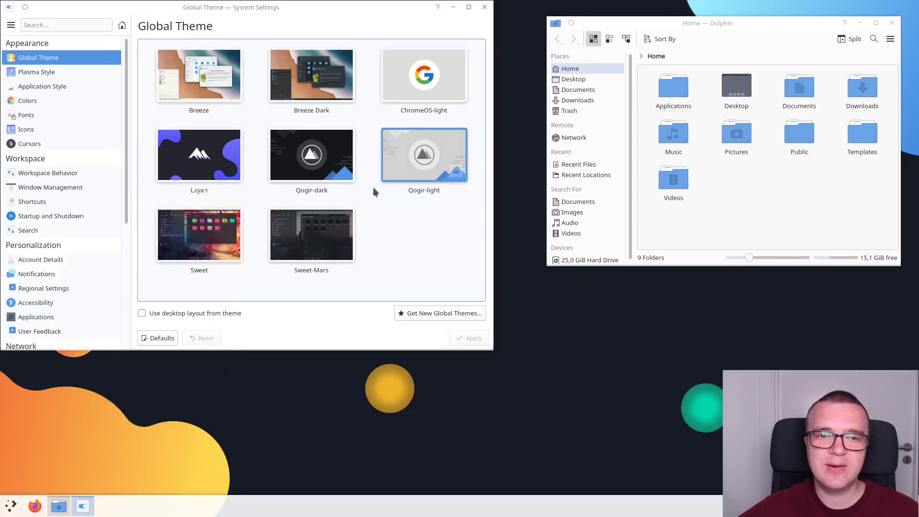
pyautogui.click(317, 160)
pyautogui.click(464, 339)
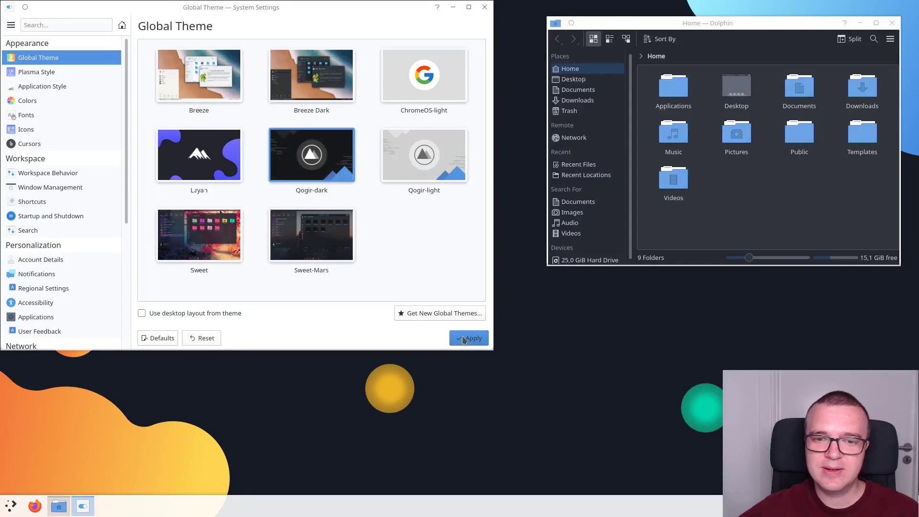
pyautogui.click(748, 26)
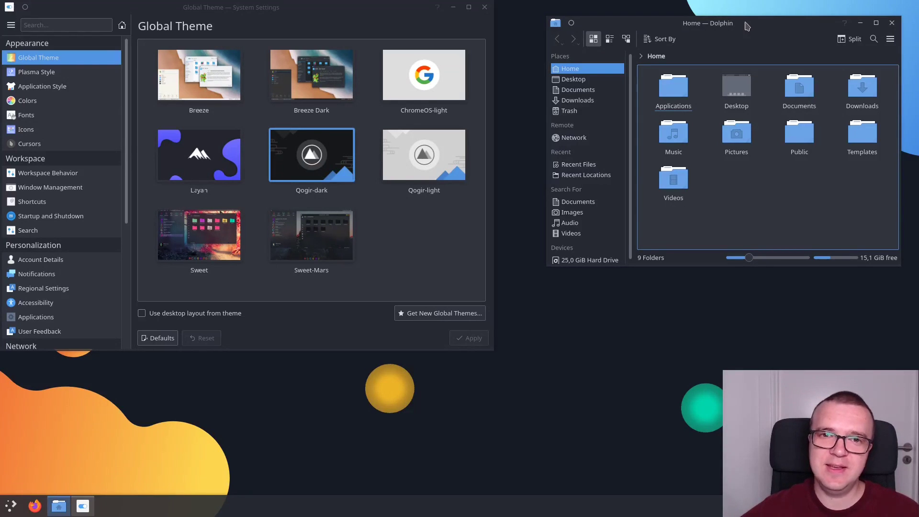
pyautogui.click(421, 314)
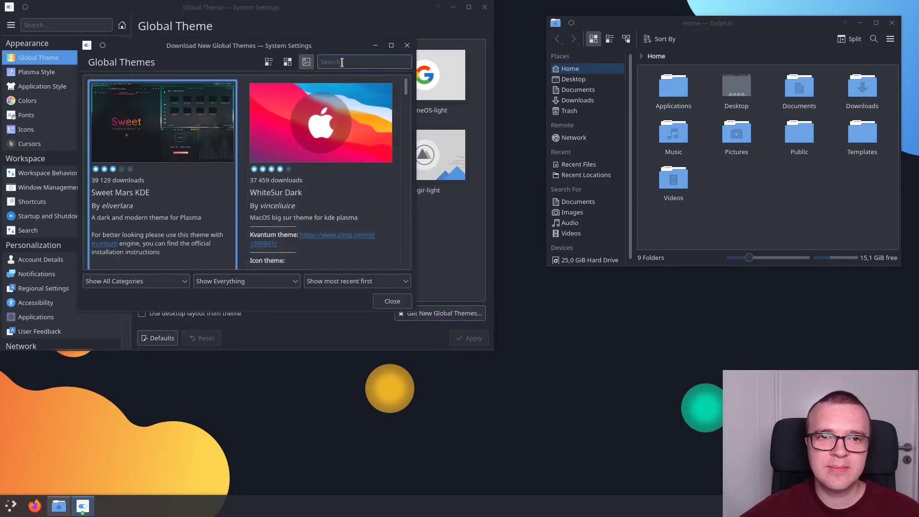
pyautogui.write('q')
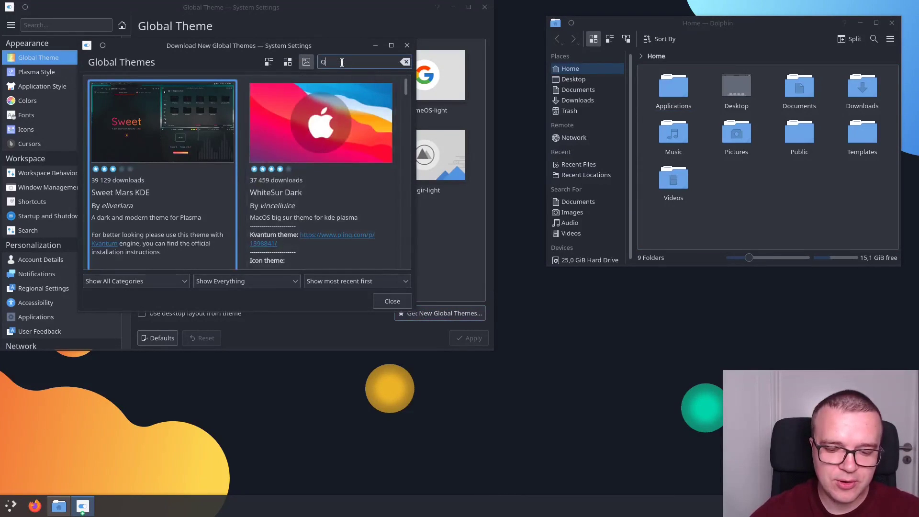
pyautogui.write('ogir')
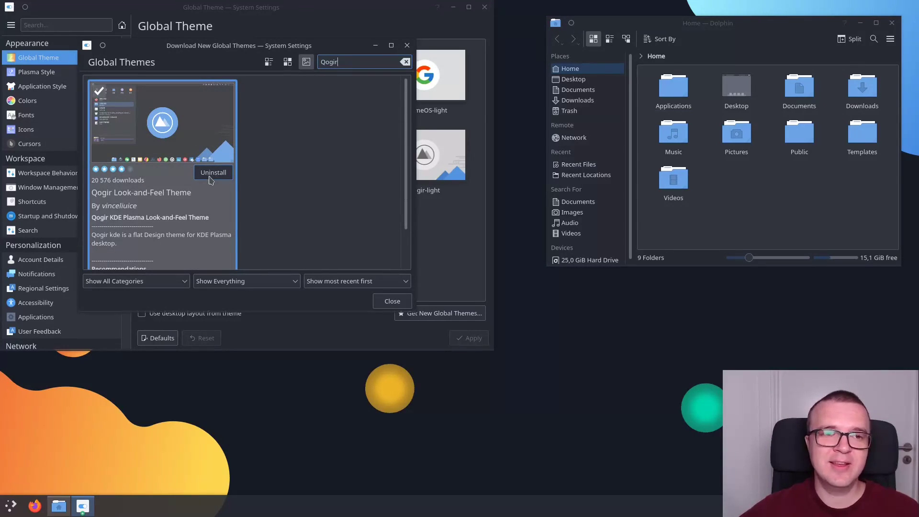
pyautogui.click(406, 46)
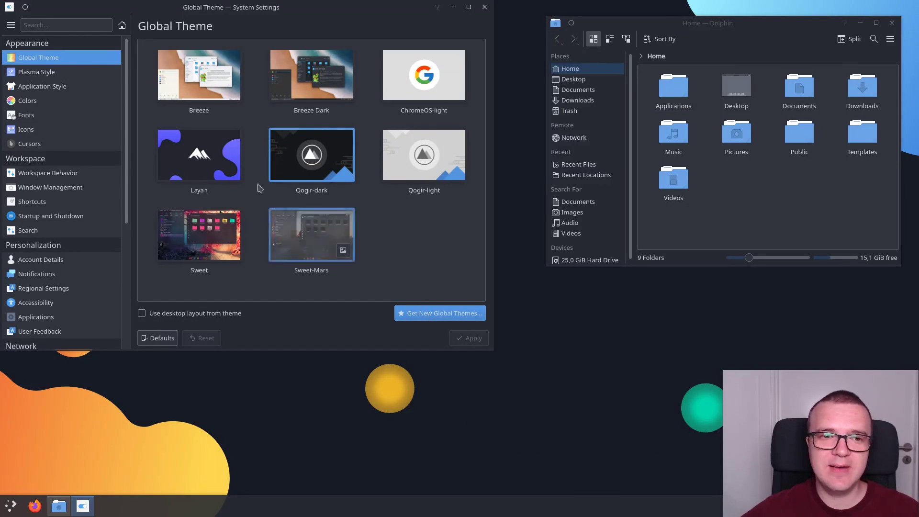
# Apply the Layan global theme, then restart Dolphin and move its window lower right
pyautogui.click(209, 170)
pyautogui.click(470, 338)
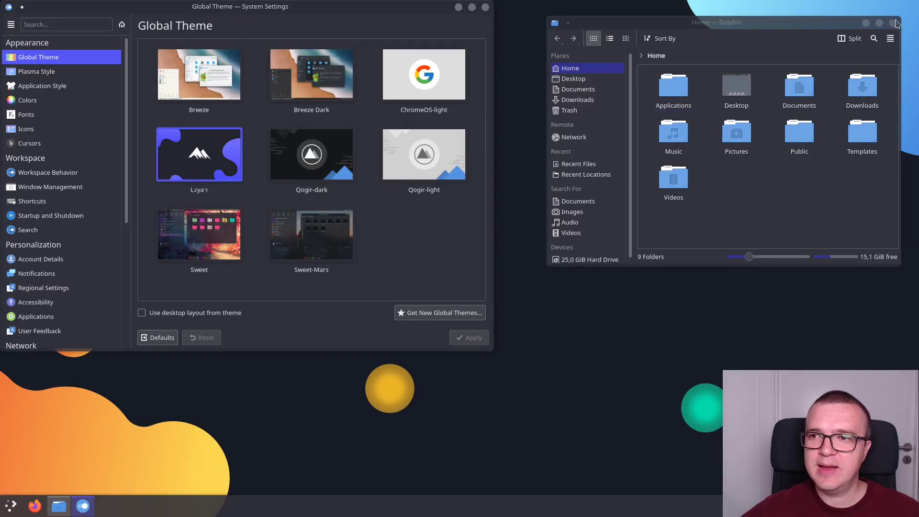
pyautogui.click(893, 24)
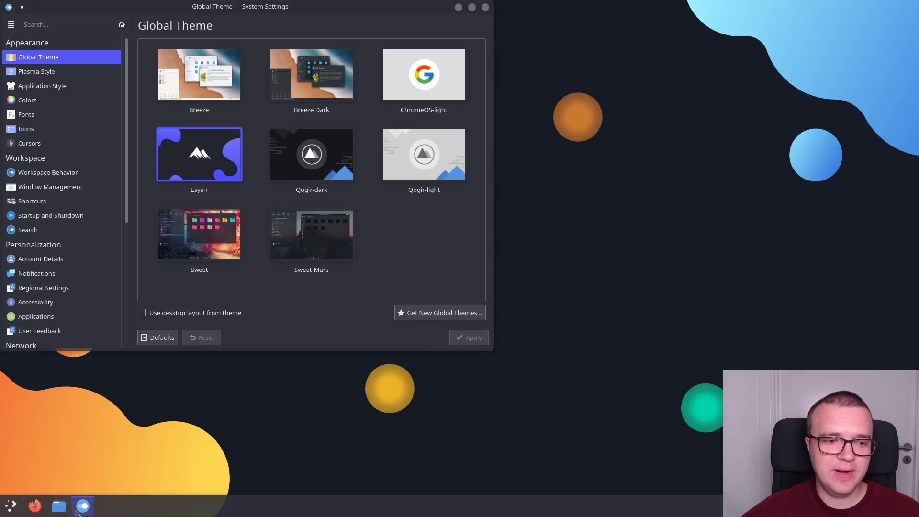
pyautogui.click(59, 506)
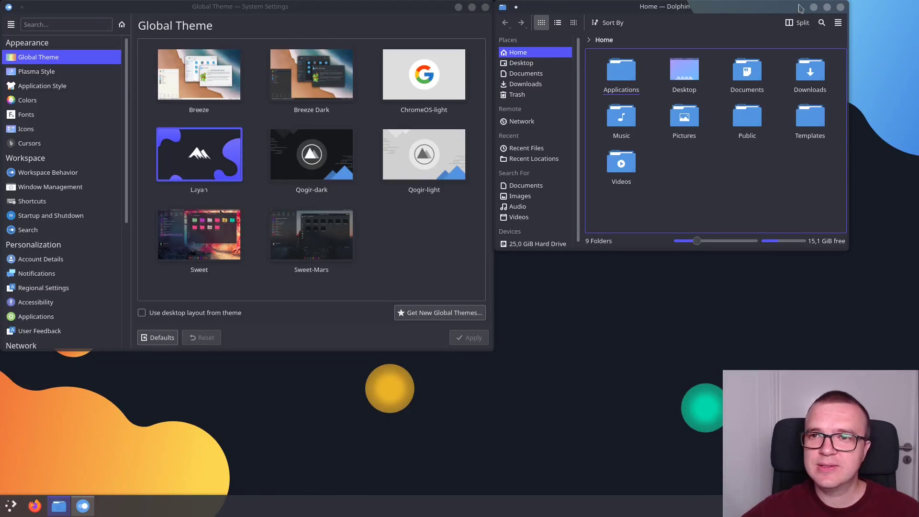
pyautogui.moveTo(773, 7); pyautogui.dragTo(810, 24)
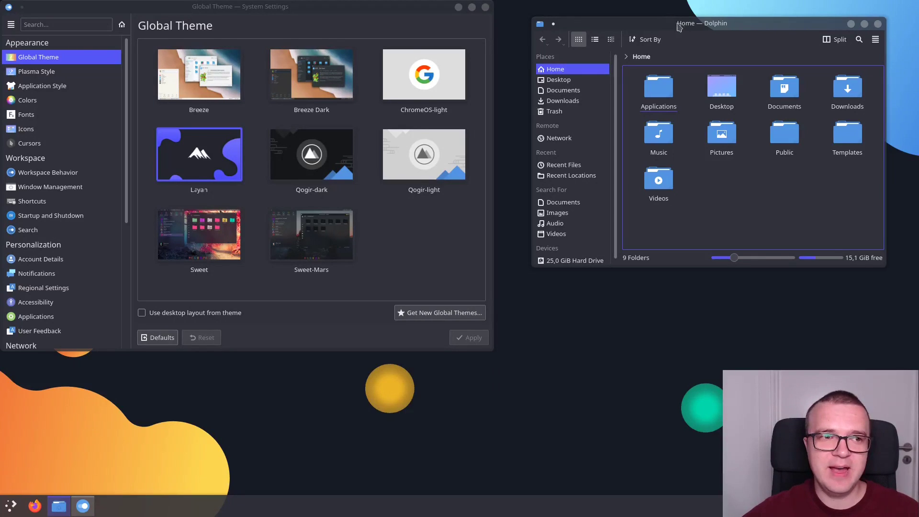
# Set the window decoration to Layan-solid under Application Style
pyautogui.click(44, 89)
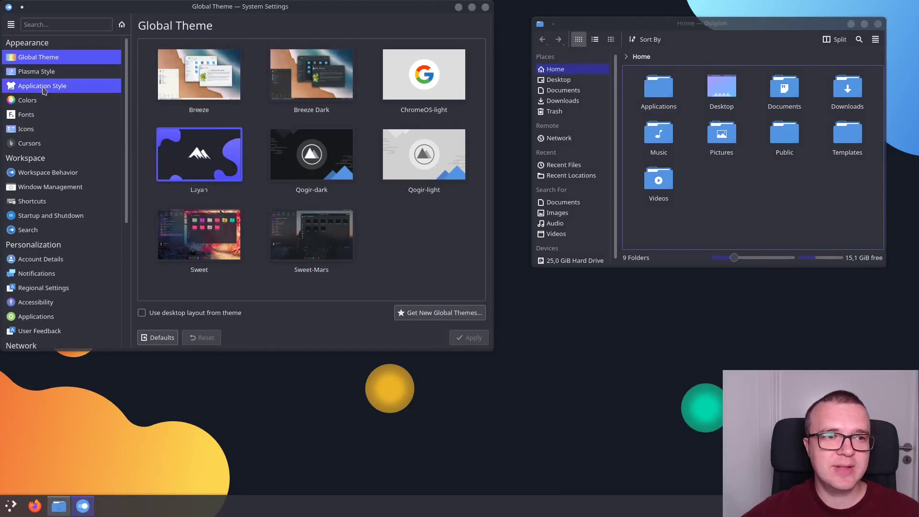
pyautogui.click(46, 58)
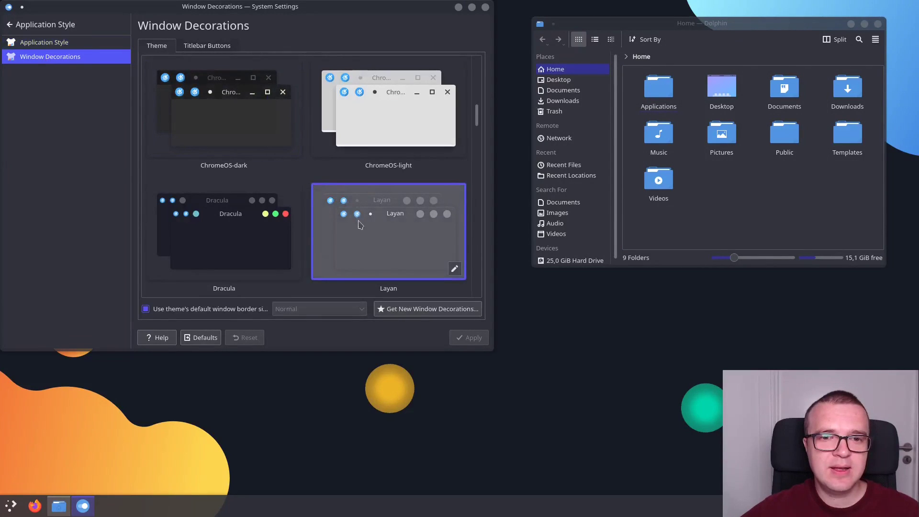
pyautogui.scroll(-2, 397, 216)
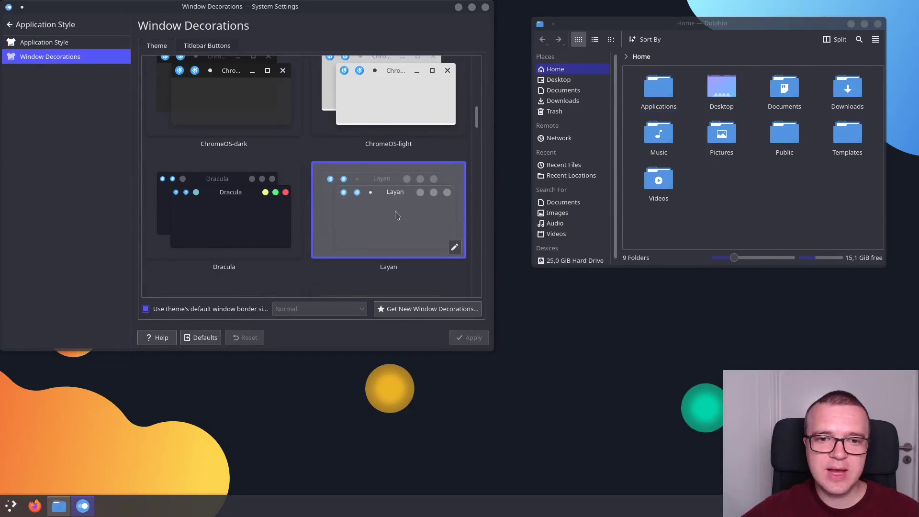
pyautogui.scroll(-6, 399, 199)
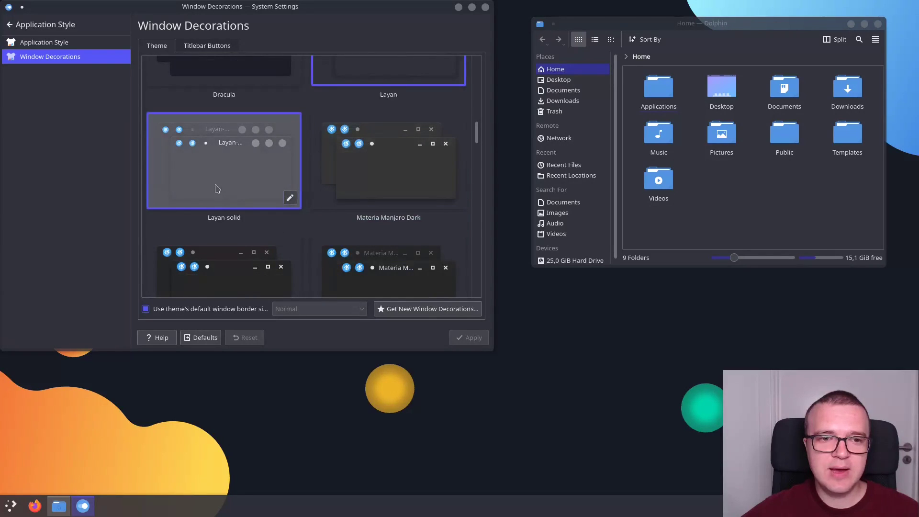
pyautogui.click(227, 185)
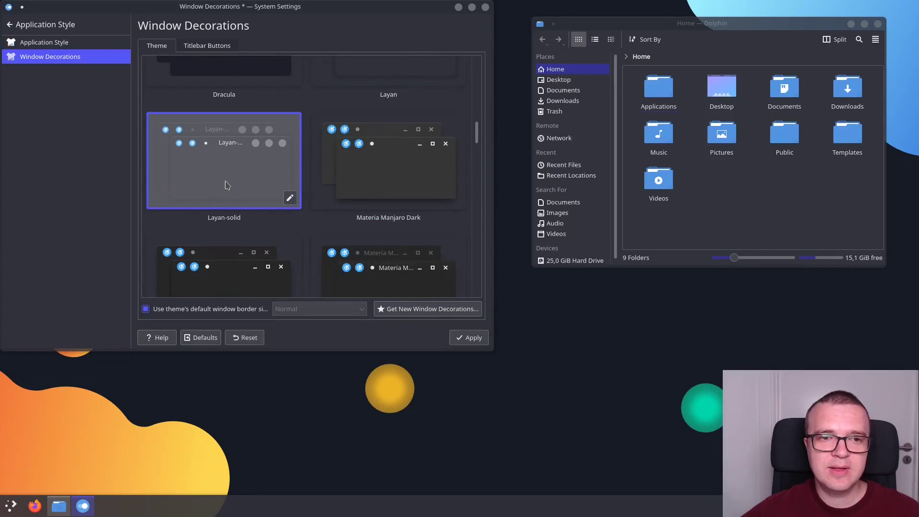
pyautogui.click(473, 338)
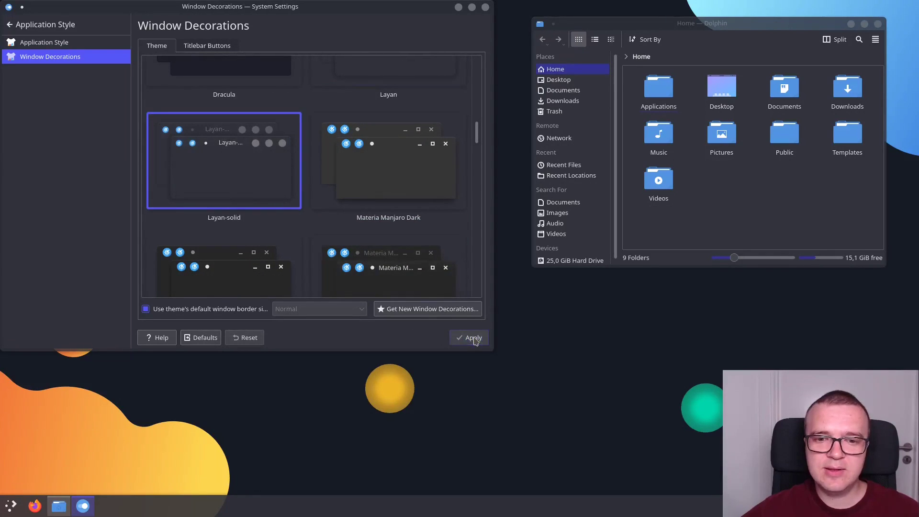
# Bring Dolphin forward and show the launcher's full application list
pyautogui.click(747, 30)
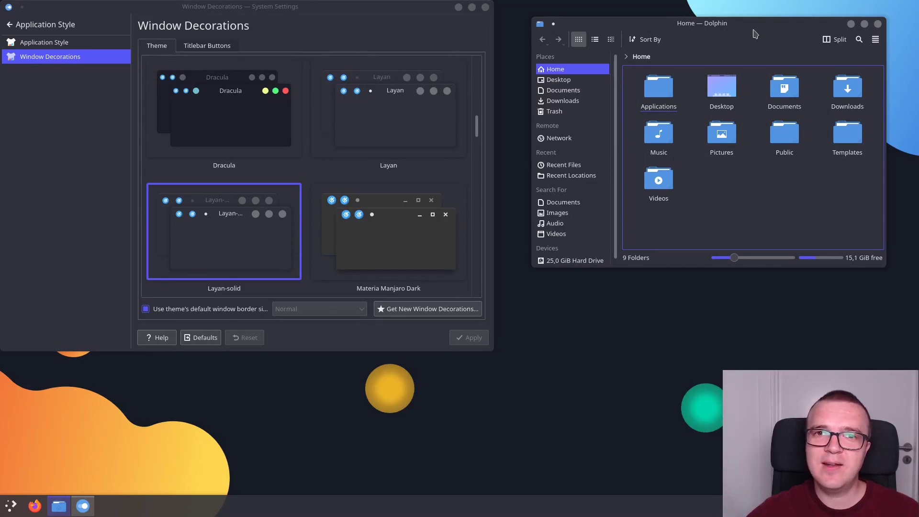
pyautogui.click(10, 506)
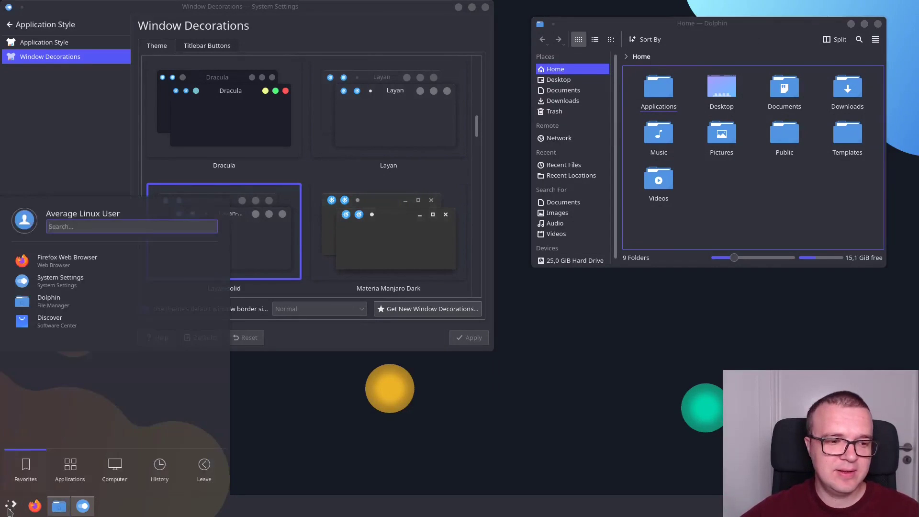
pyautogui.click(70, 474)
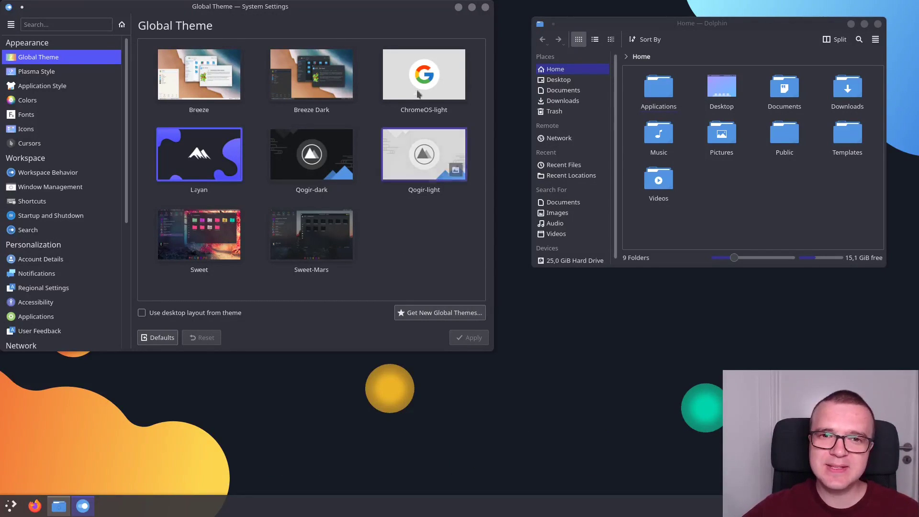
# Apply ChromeOS-light as the global theme and bring Dolphin forward to view it
pyautogui.click(430, 76)
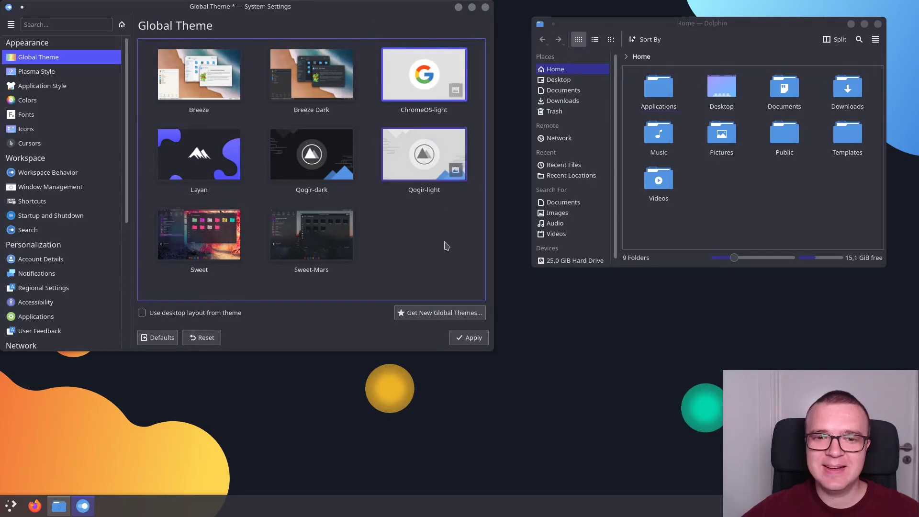
pyautogui.click(468, 338)
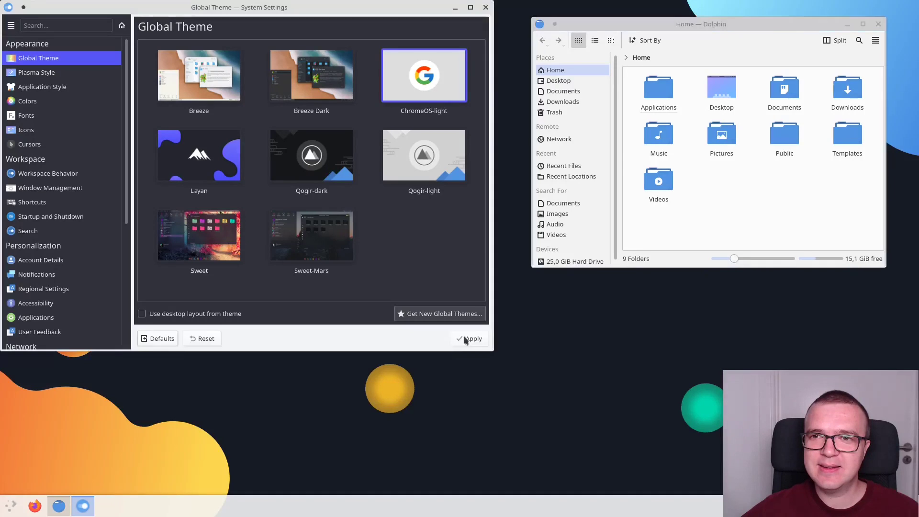
pyautogui.click(734, 25)
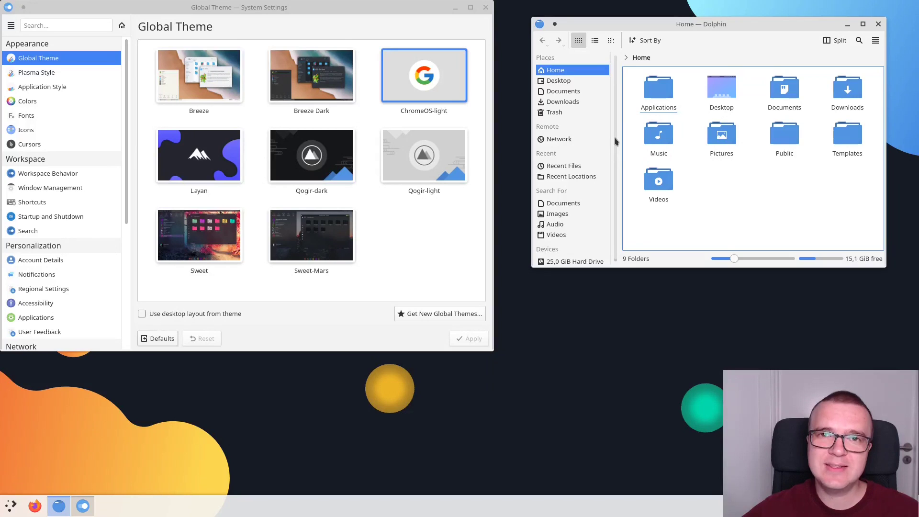
# Switch the window decoration to ChromeOS under Application Style
pyautogui.click(51, 87)
pyautogui.click(50, 59)
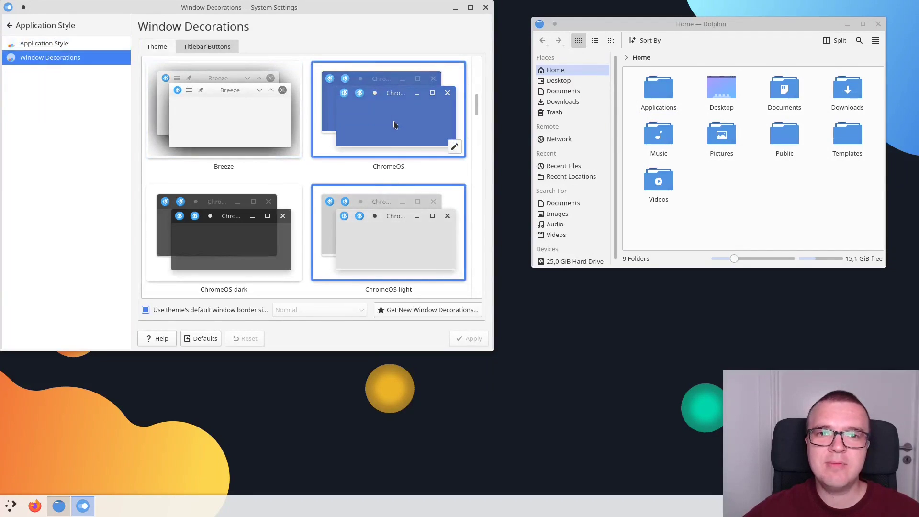
pyautogui.click(394, 125)
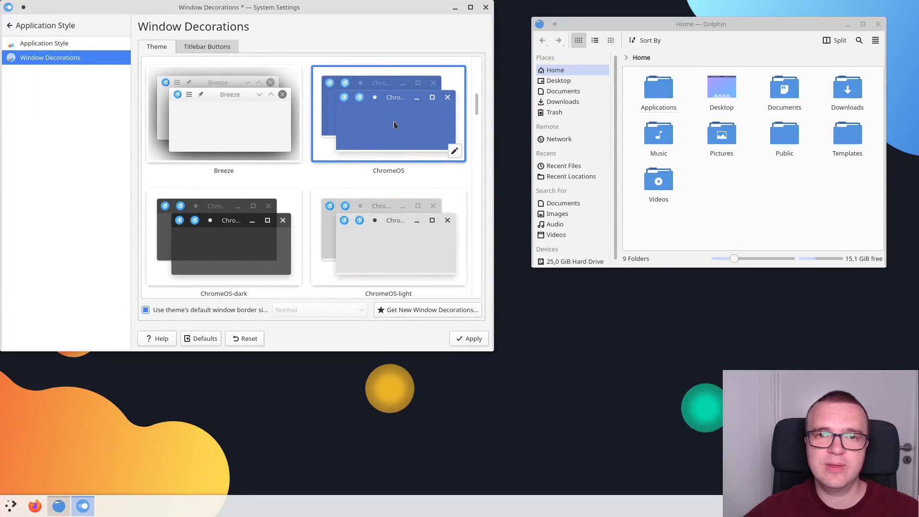
pyautogui.click(471, 341)
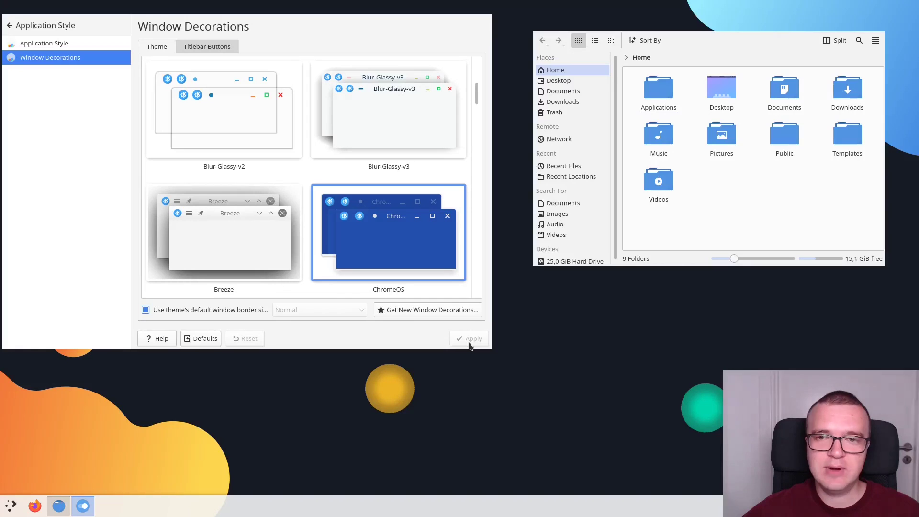
# Bring Dolphin forward and open the application launcher
pyautogui.click(741, 31)
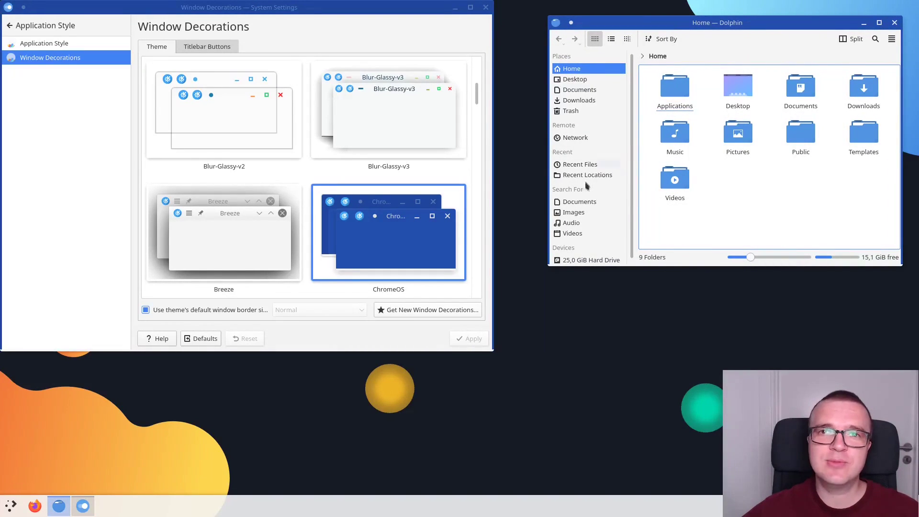
pyautogui.click(11, 507)
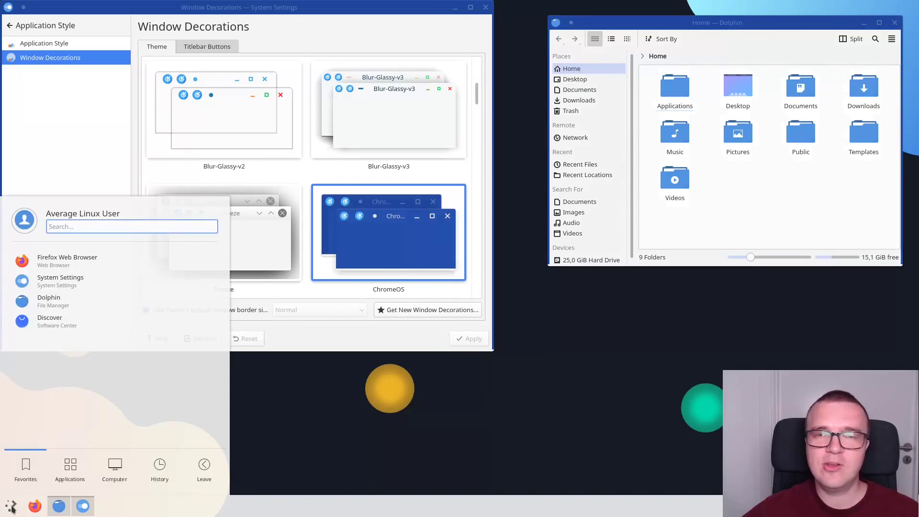
pyautogui.moveTo(68, 476)
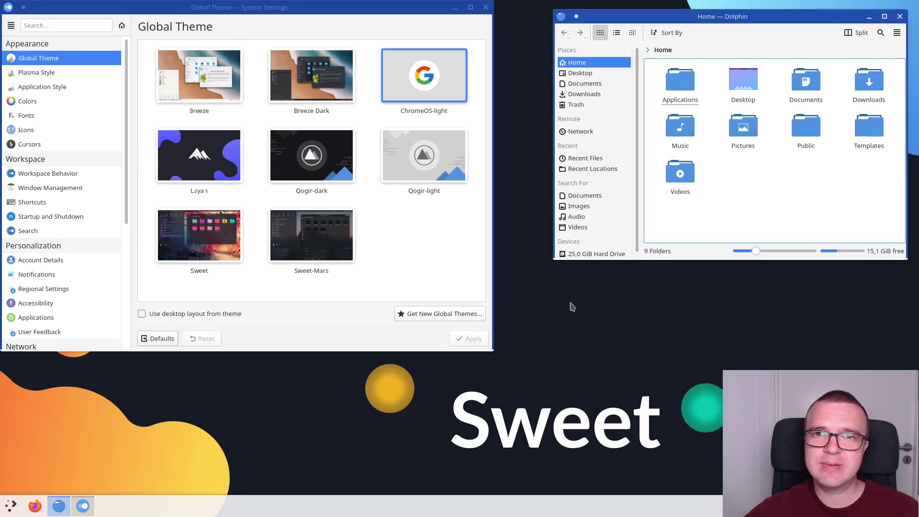
# Choose the Sweet global theme and reopen Dolphin on the right of the desktop
pyautogui.click(211, 238)
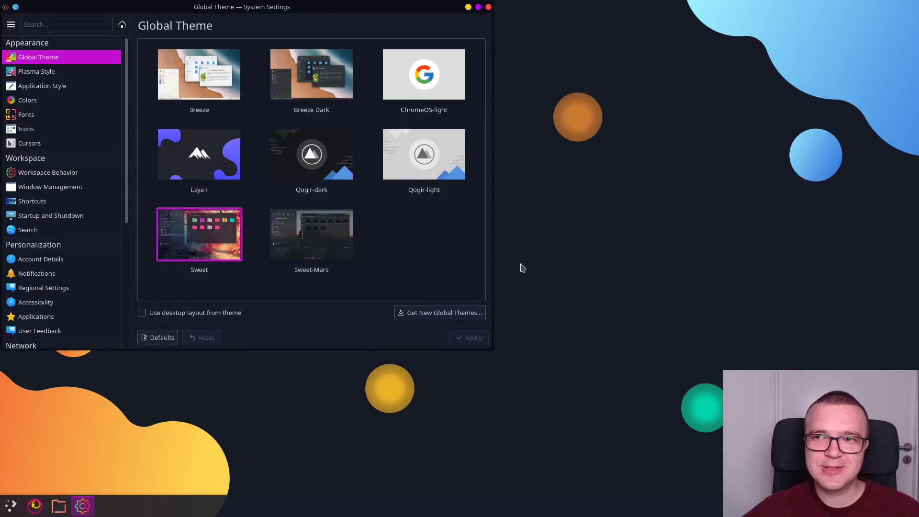
pyautogui.press('super+e')
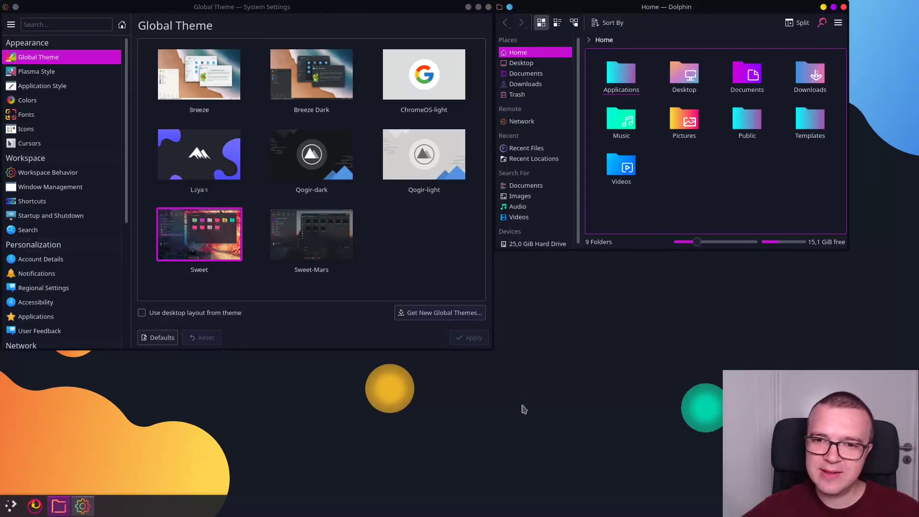
pyautogui.moveTo(659, 10); pyautogui.dragTo(711, 14)
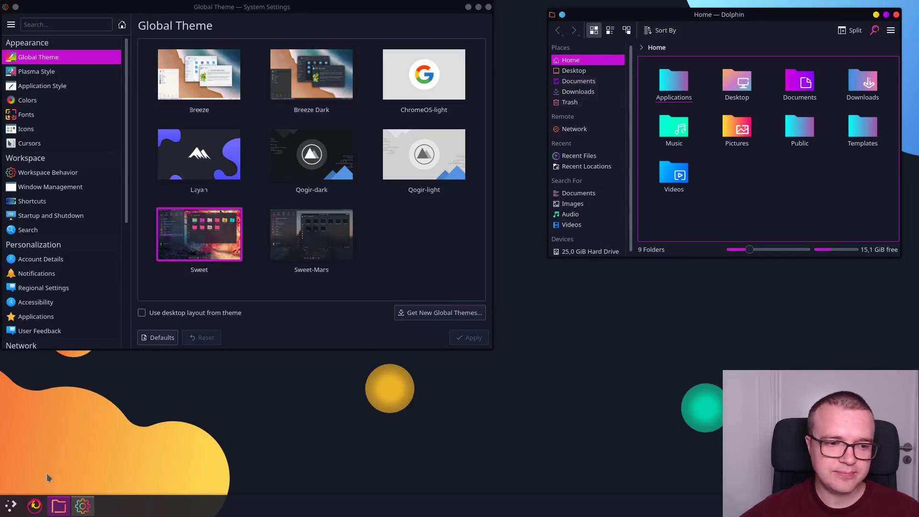
# Browse the launcher's application categories, then return to the favorites list
pyautogui.click(11, 506)
pyautogui.click(69, 474)
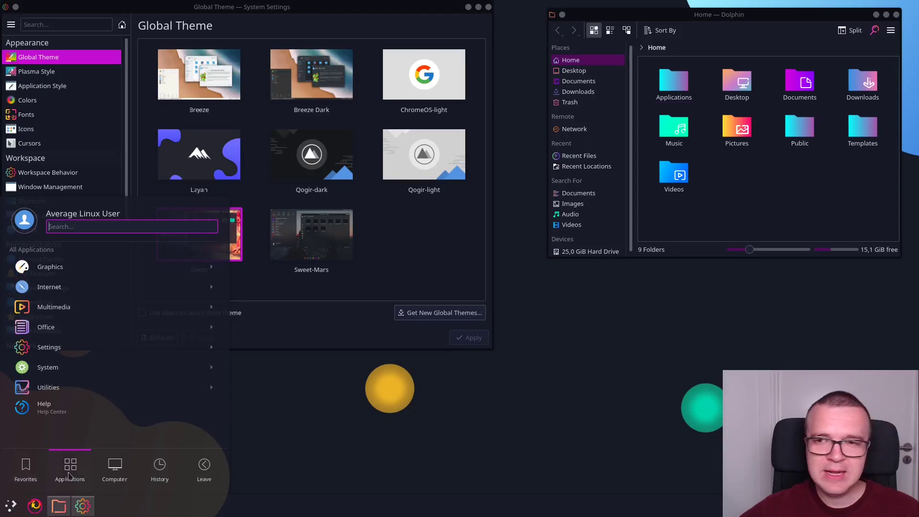
pyautogui.click(32, 475)
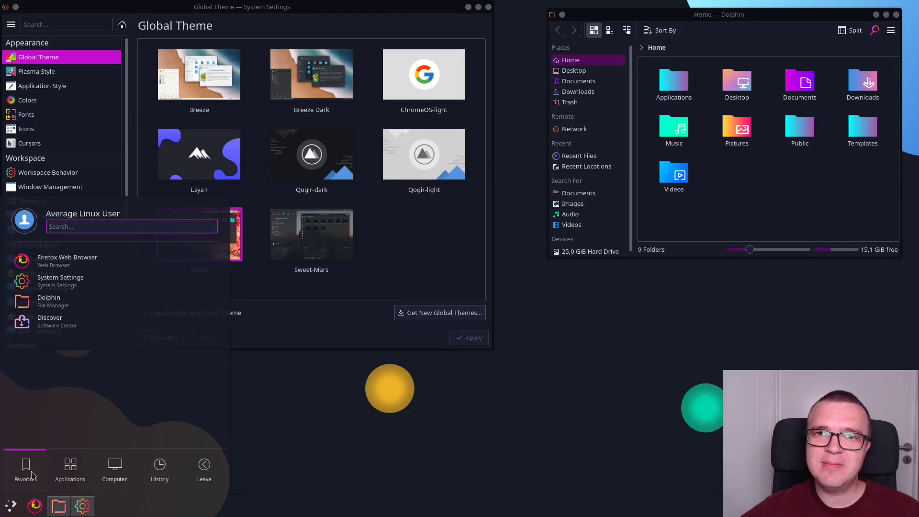